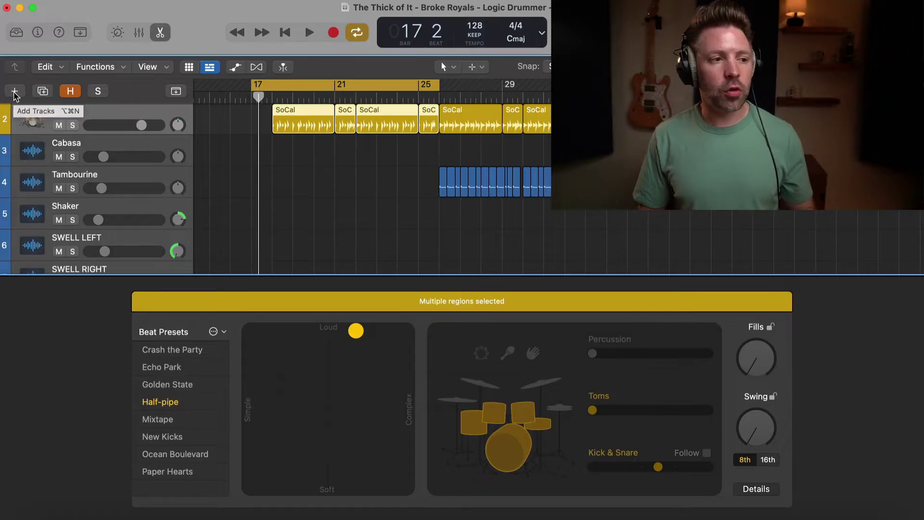
Add one new Software Instrument track and close its Alchemy window
left_click(14, 91)
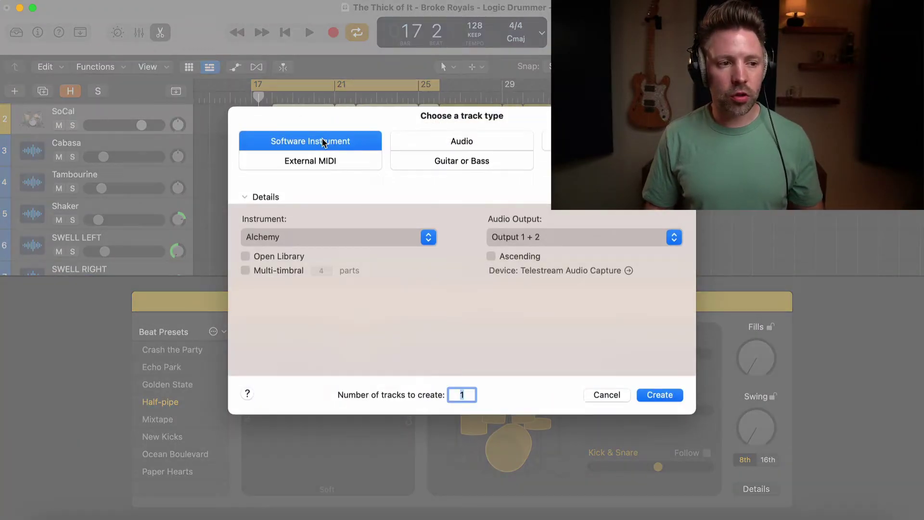
left_click(663, 394)
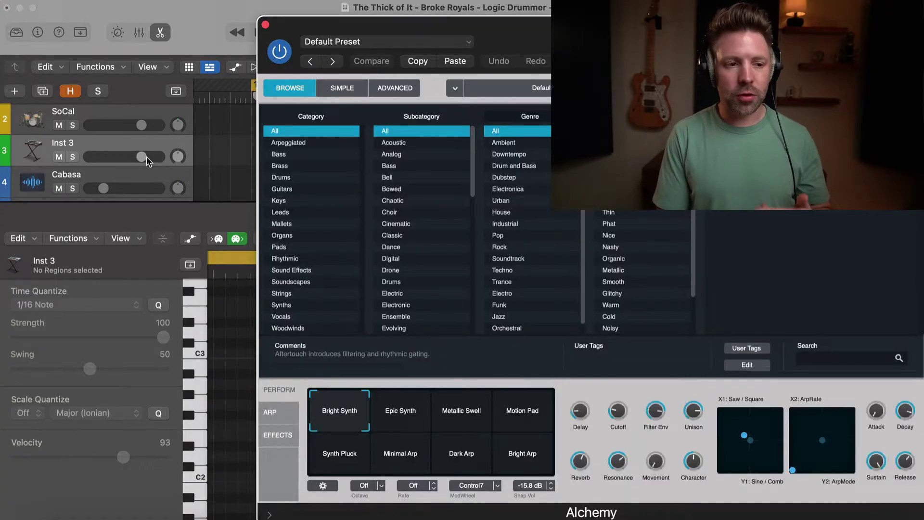
left_click(265, 25)
Load the SoCal patch from the Library's Drum Kit category onto the new track
key("y")
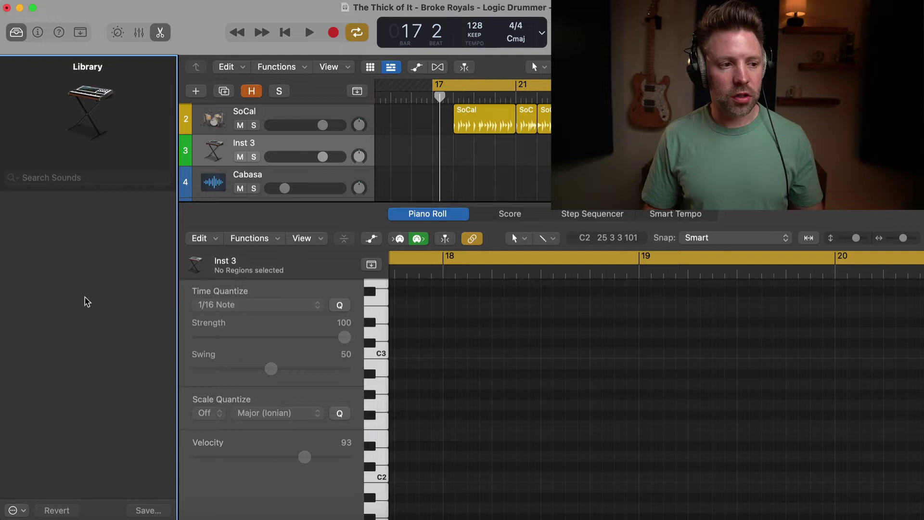
left_click(40, 215)
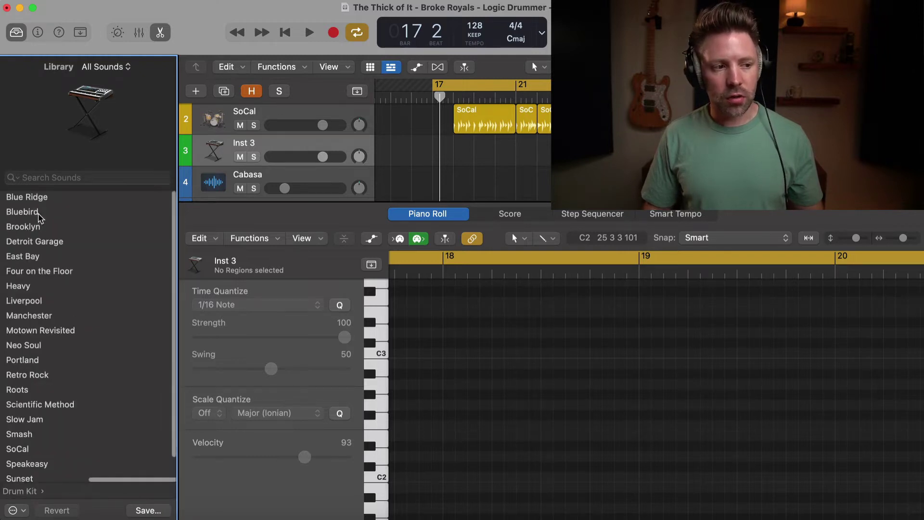
left_click(36, 266)
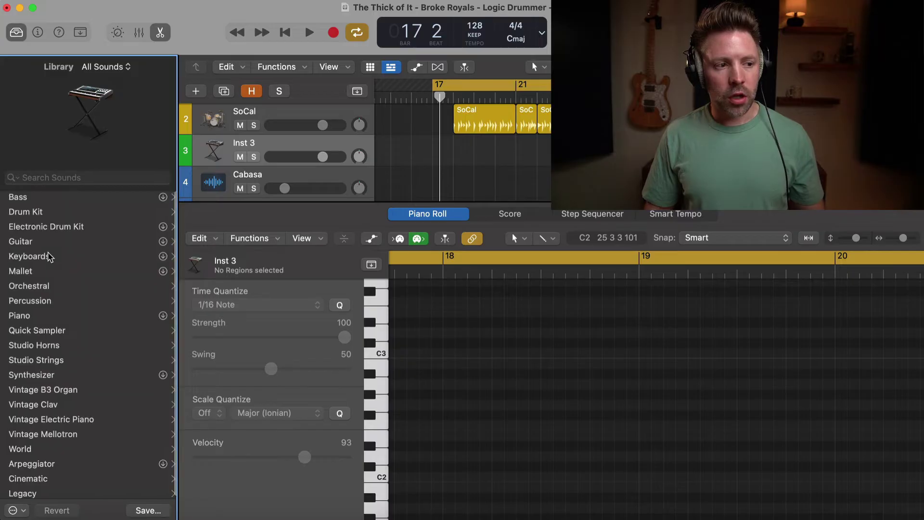
left_click(39, 211)
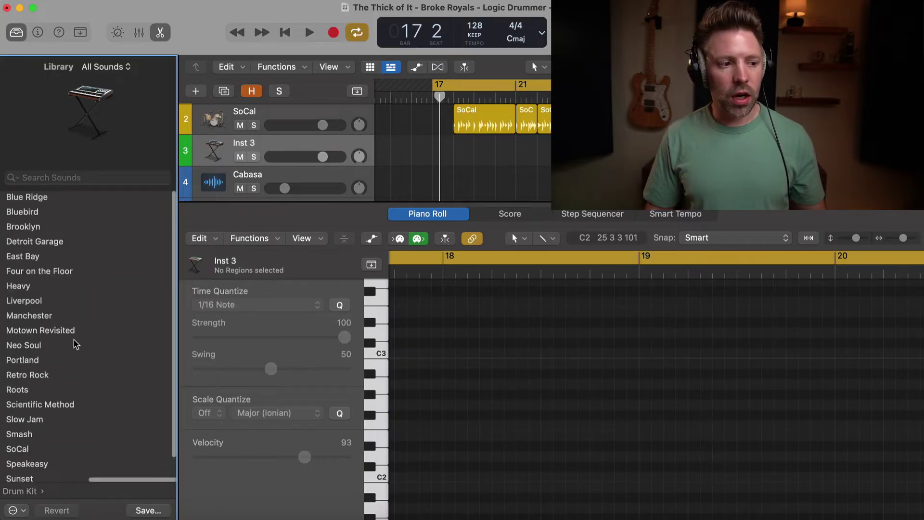
scroll(73, 341, "down", 1)
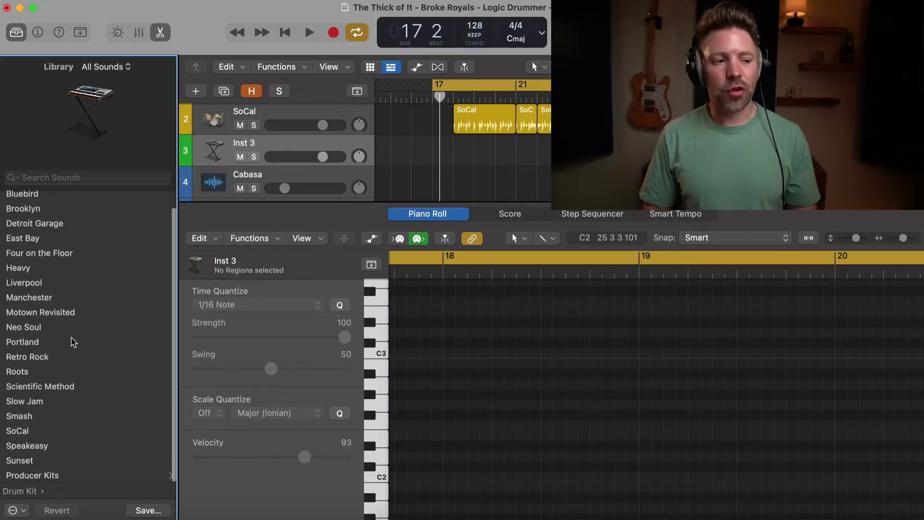
left_click(20, 430)
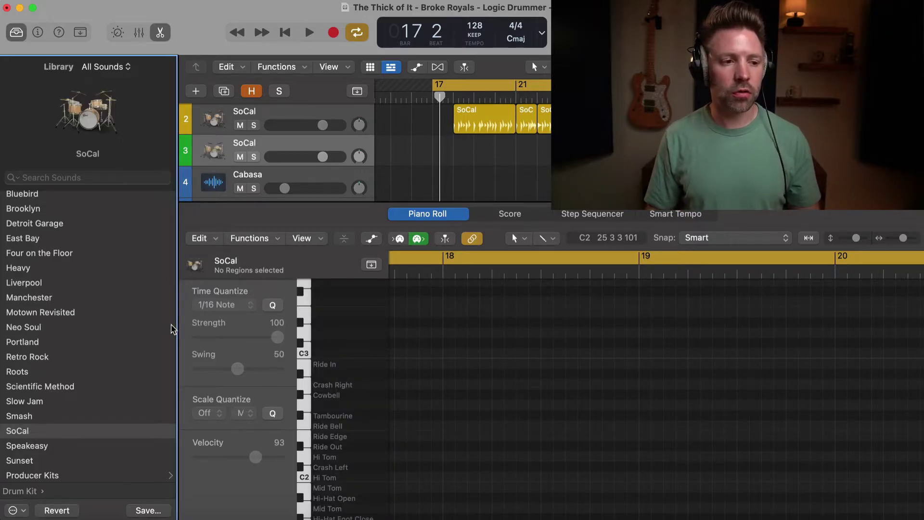
key("y")
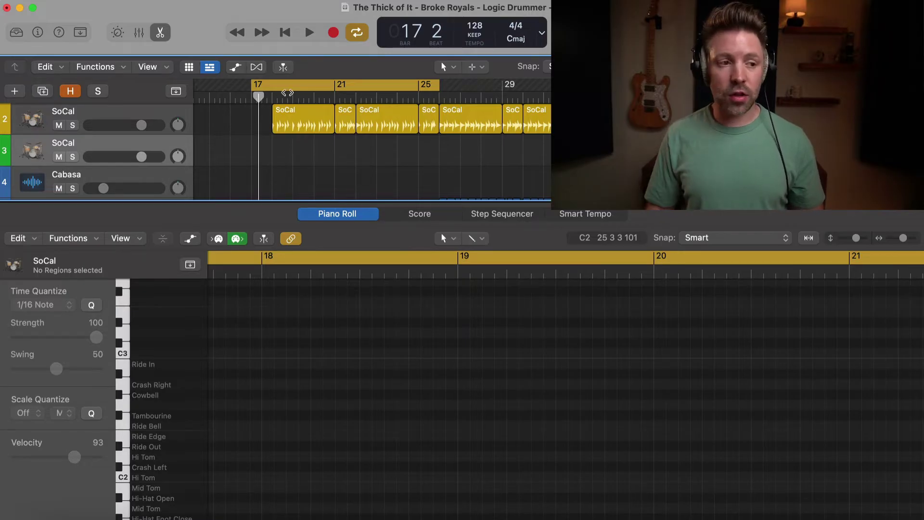
Turn off Cycle and Option-drag track 2's Drummer regions onto track 3 as MIDI
left_click(287, 92)
left_click(272, 95)
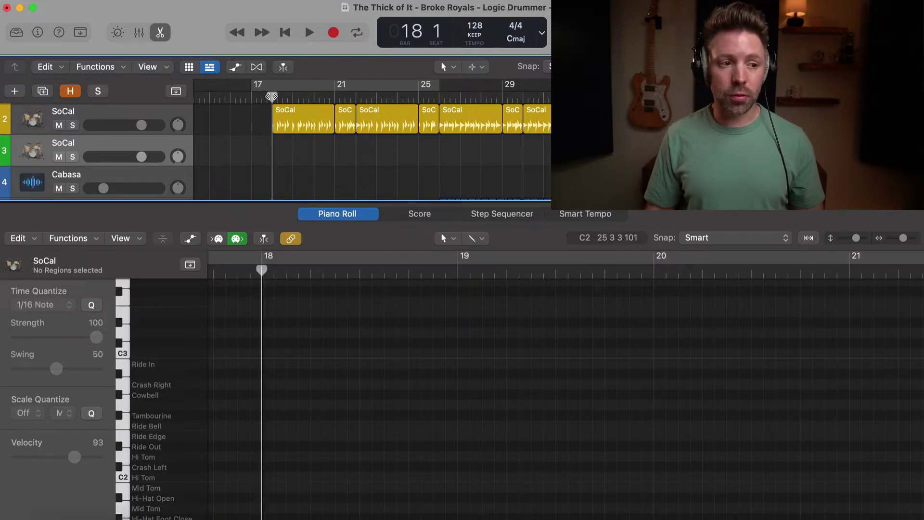
left_click(124, 110)
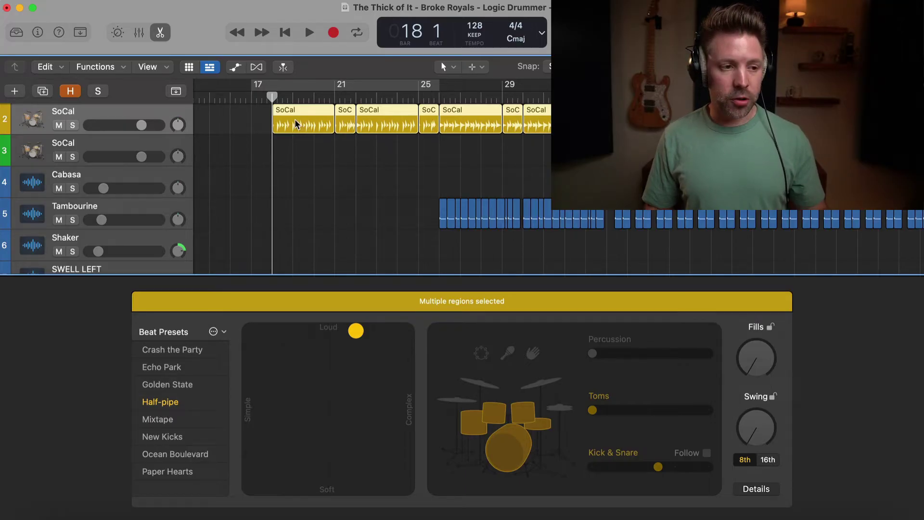
left_click_drag(295, 124, 294, 141)
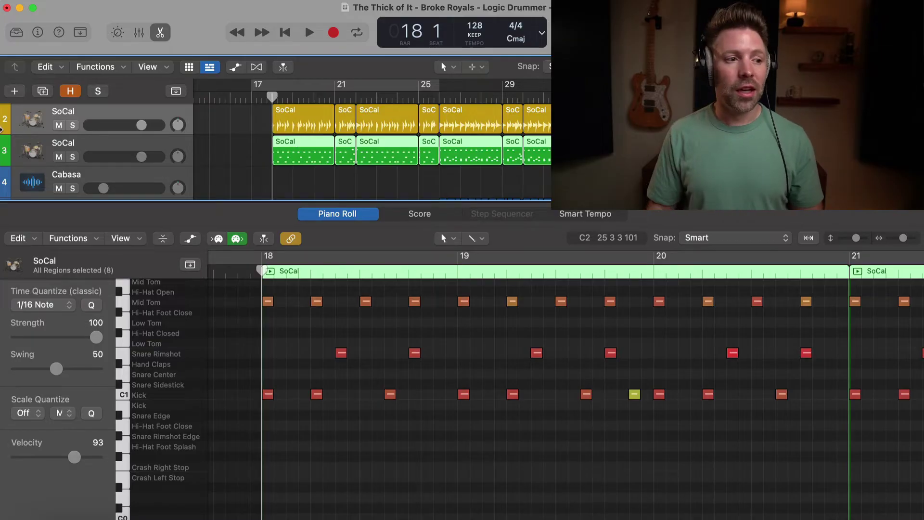
Mute Drummer track 2, leaving its toms unchanged, and open track 3's MIDI regions in the Piano Roll
left_click(58, 126)
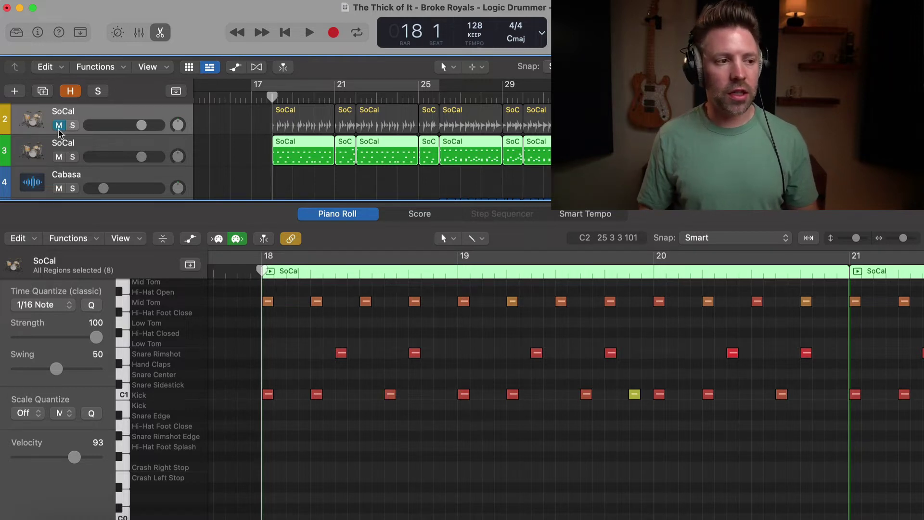
left_click(58, 125)
left_click(74, 115)
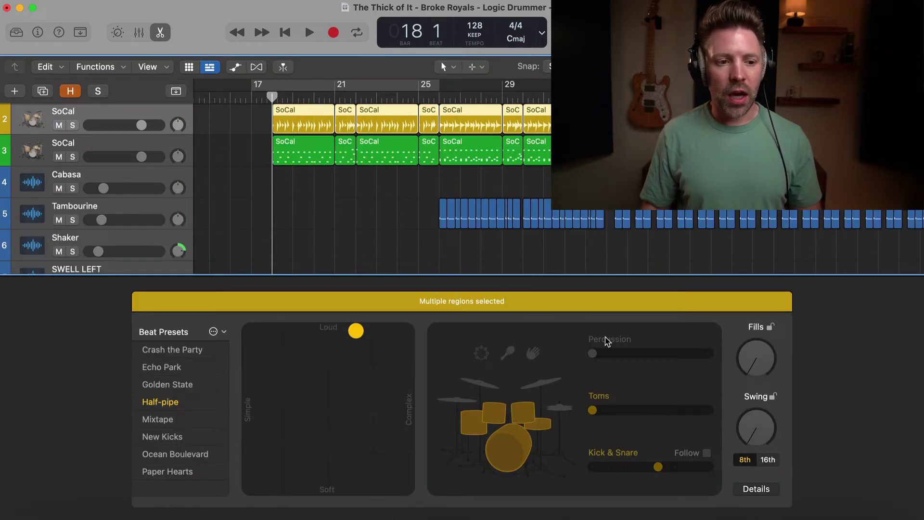
left_click(521, 420)
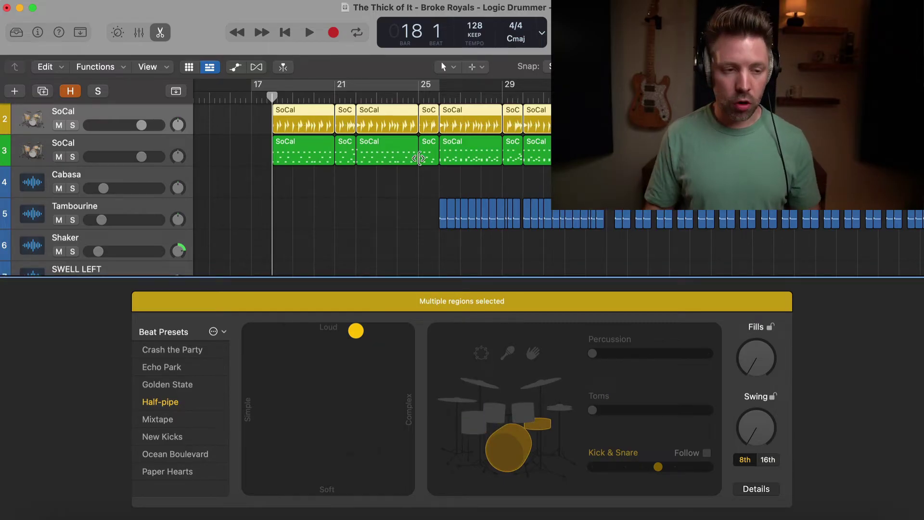
left_click(497, 413)
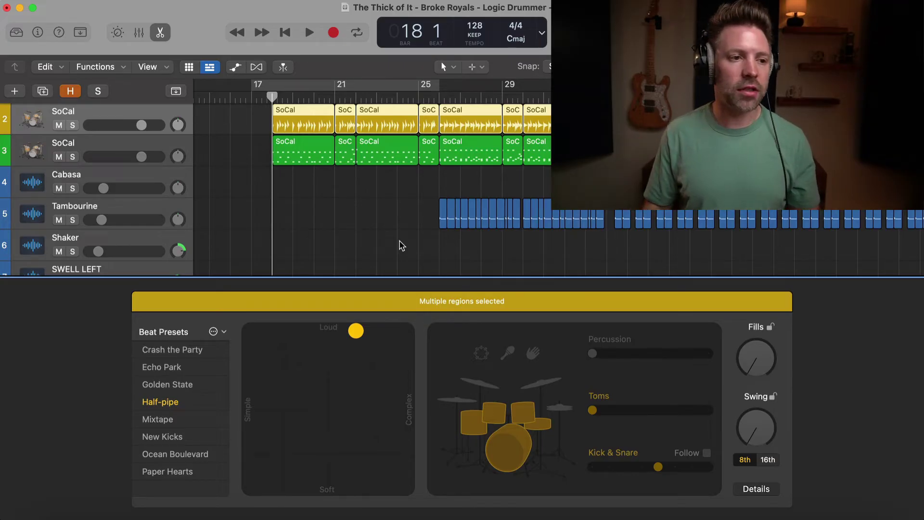
left_click(59, 125)
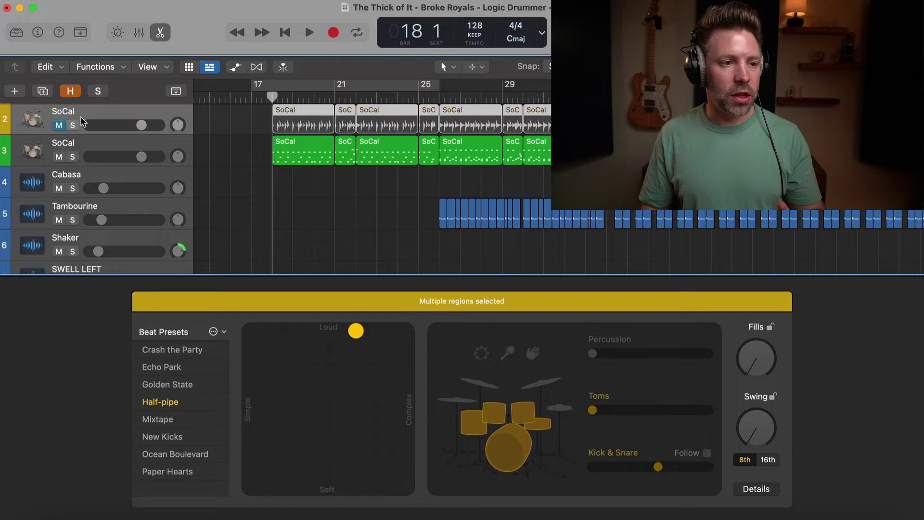
left_click(89, 145)
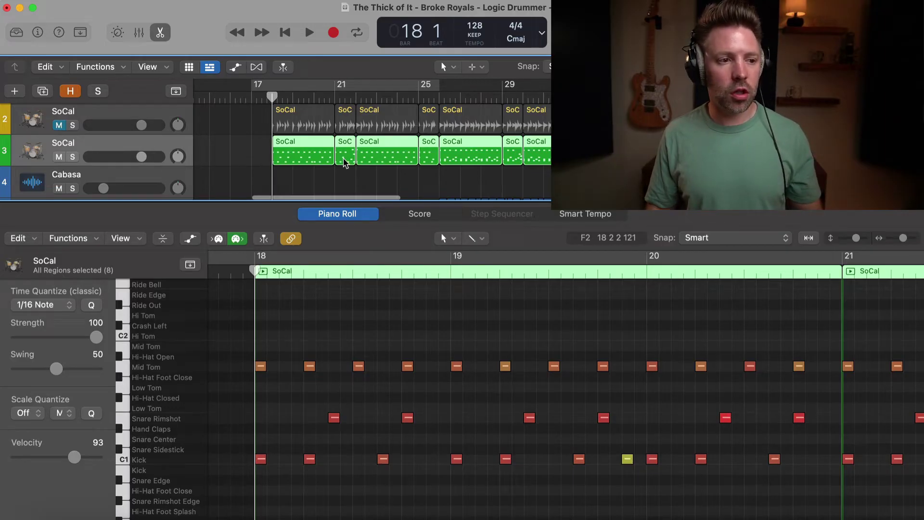
Turn Cycle back on and play back the new SoCal MIDI drum part
scroll(343, 159, "up", 3)
scroll(344, 162, "down", 2)
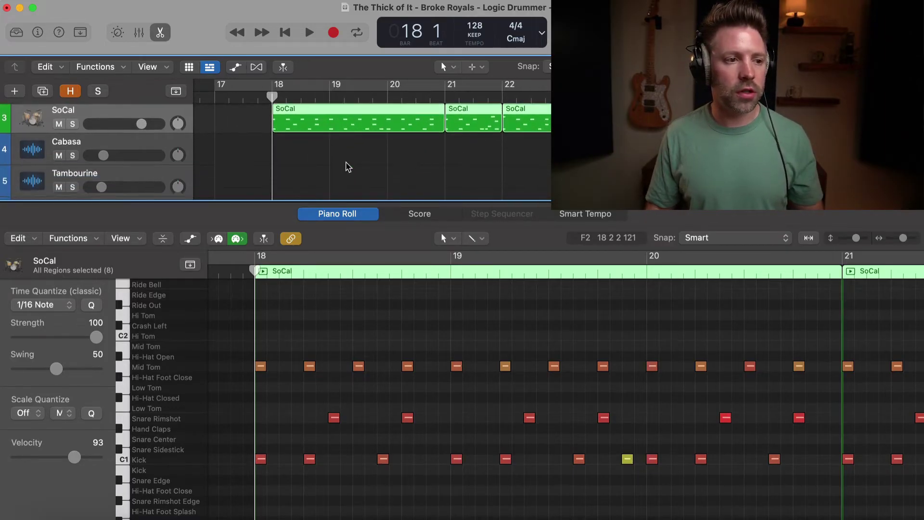
key("c")
scroll(318, 149, "right", 2)
key("space")
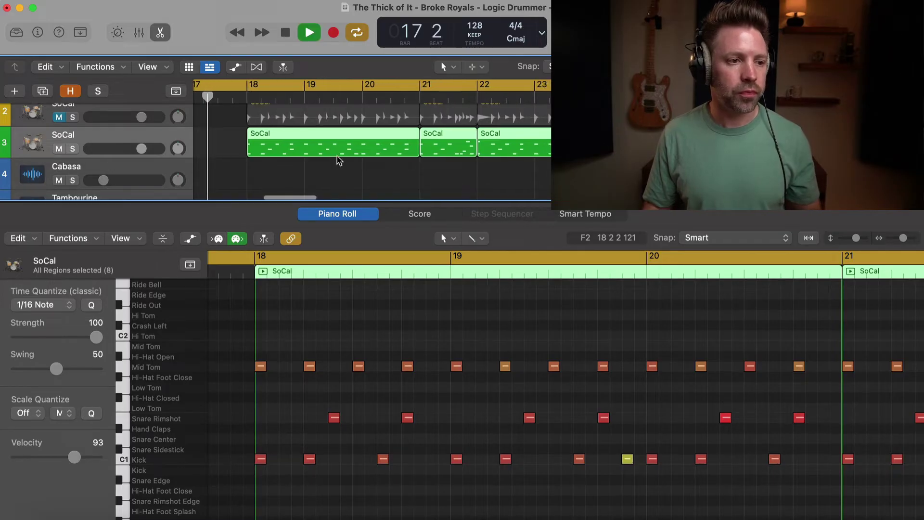
scroll(340, 160, "down", 1)
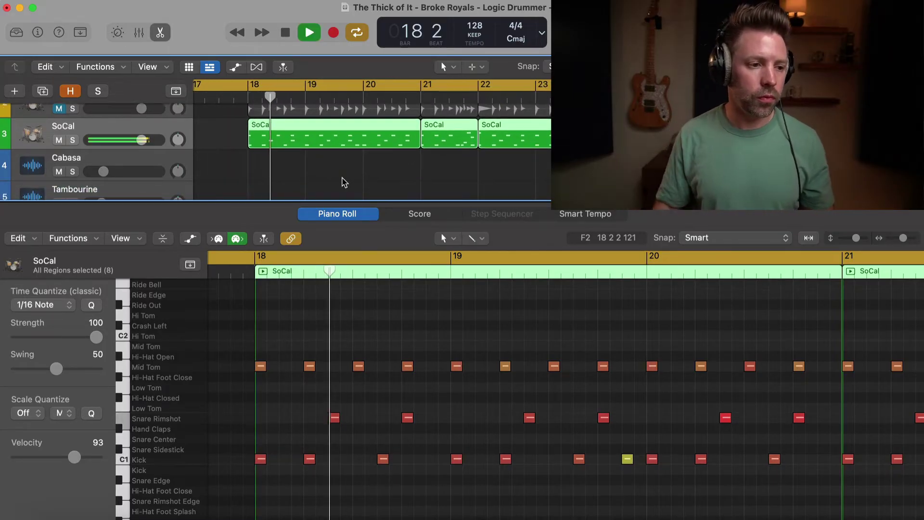
scroll(361, 376, "down", 1)
scroll(361, 377, "down", 3)
scroll(361, 376, "right", 4)
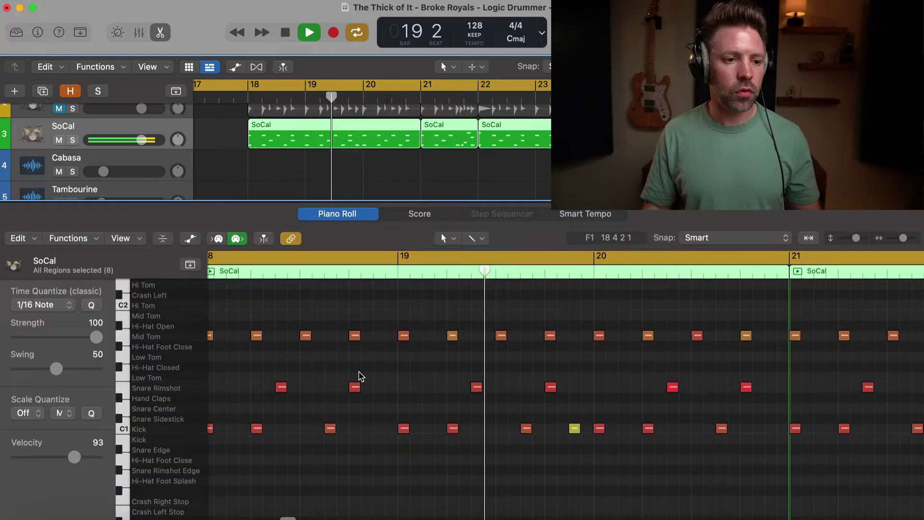
scroll(361, 376, "right", 5)
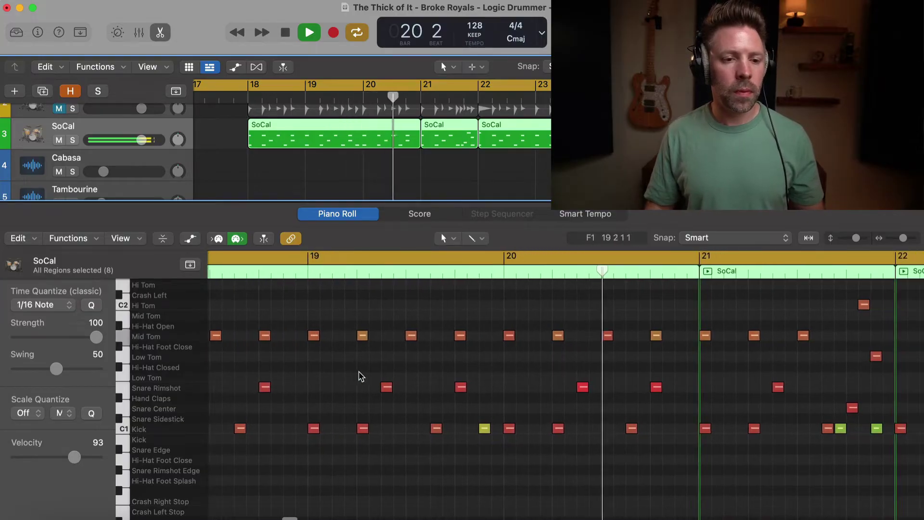
scroll(361, 376, "right", 6)
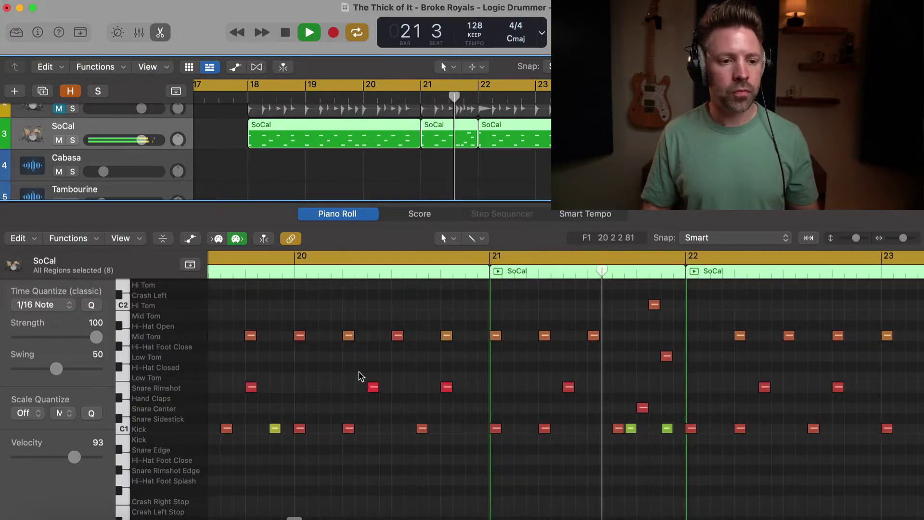
scroll(361, 376, "right", 4)
scroll(359, 375, "up", 1)
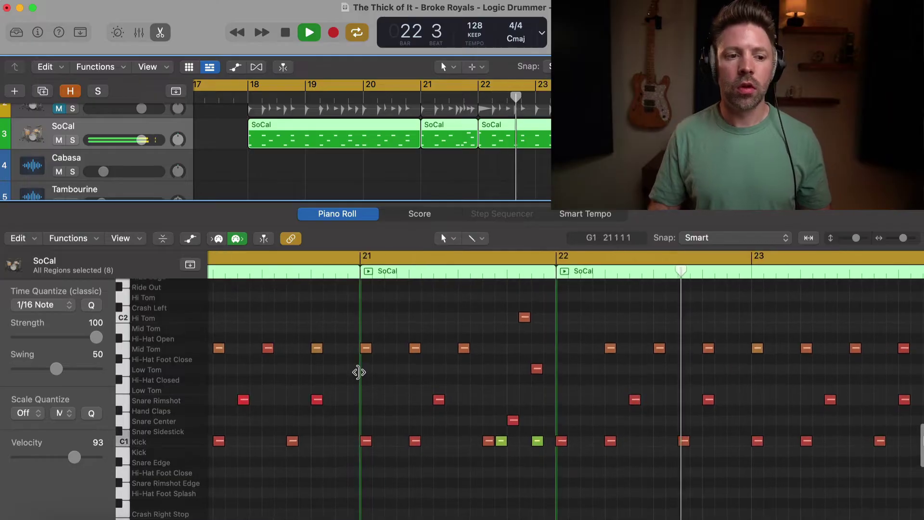
key("space")
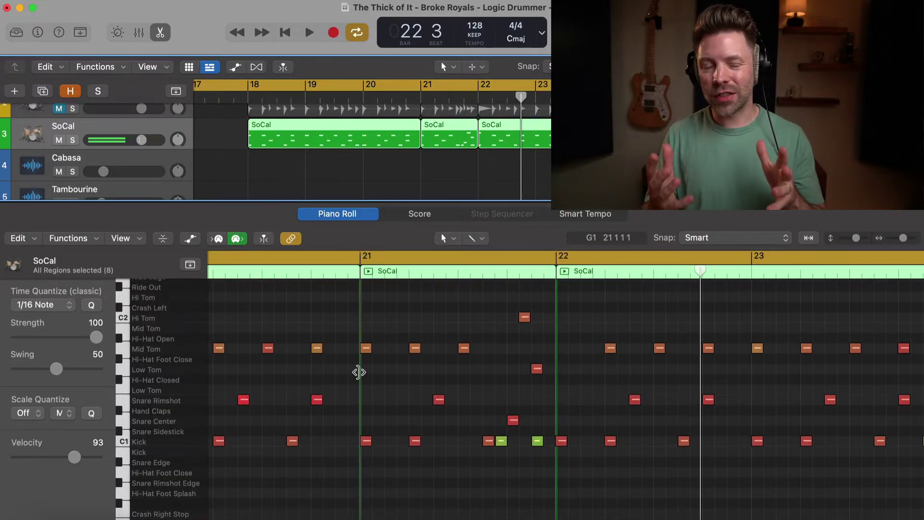
Delete the Crash Right hit at the start of bar 22
scroll(358, 372, "up", 3)
scroll(358, 372, "up", 10)
left_click(562, 377, "super")
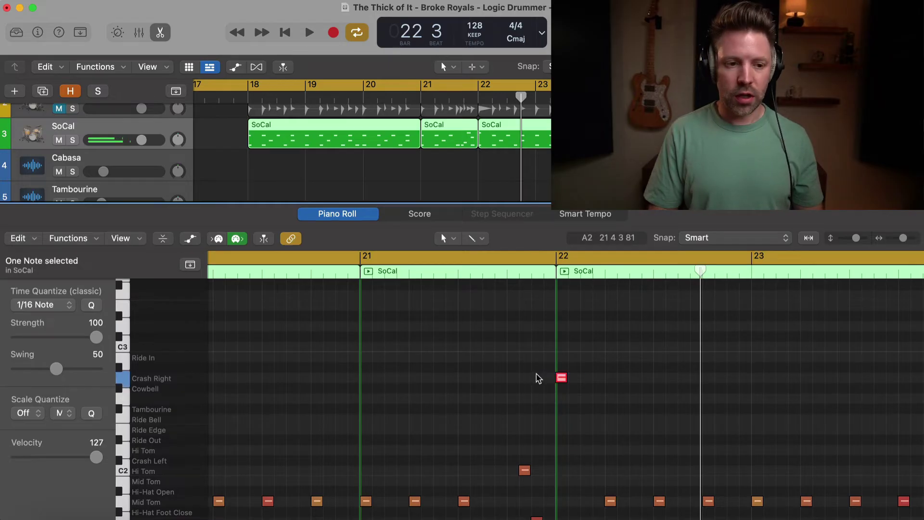
key("Delete")
scroll(505, 402, "down", 5)
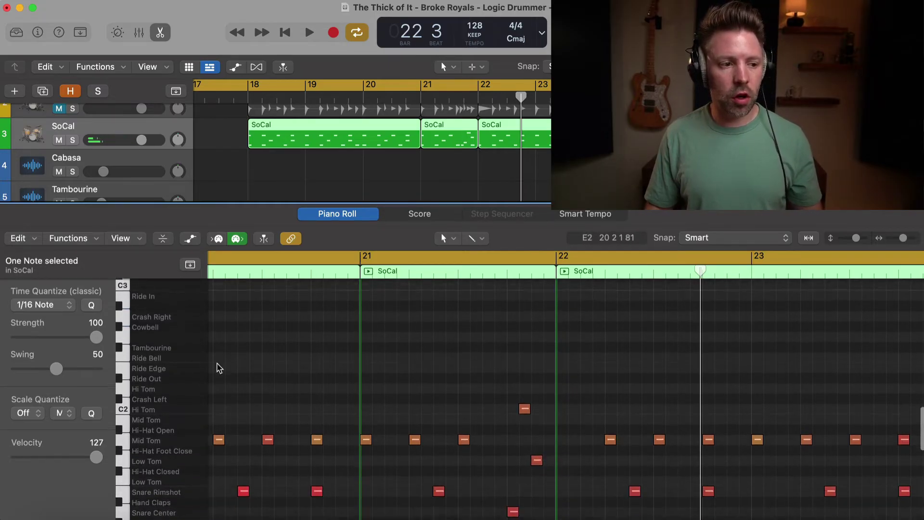
scroll(219, 368, "down", 1)
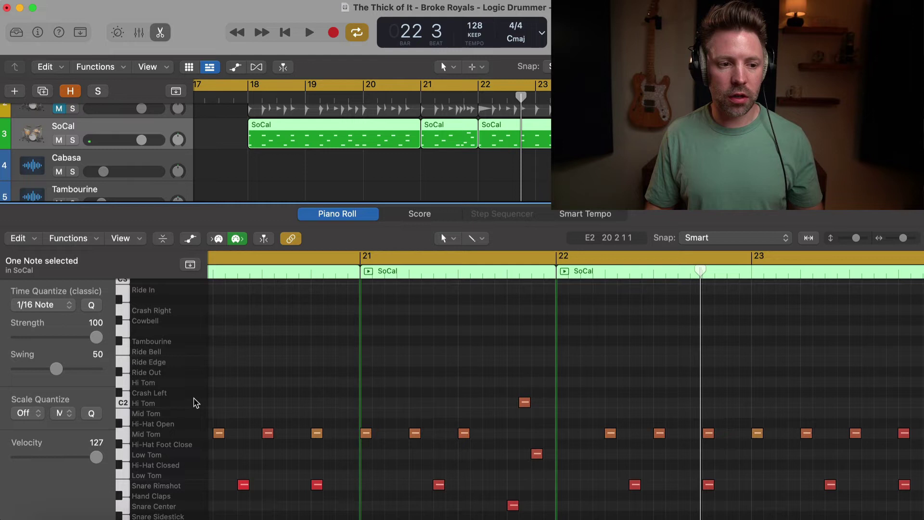
key("e")
key("e")
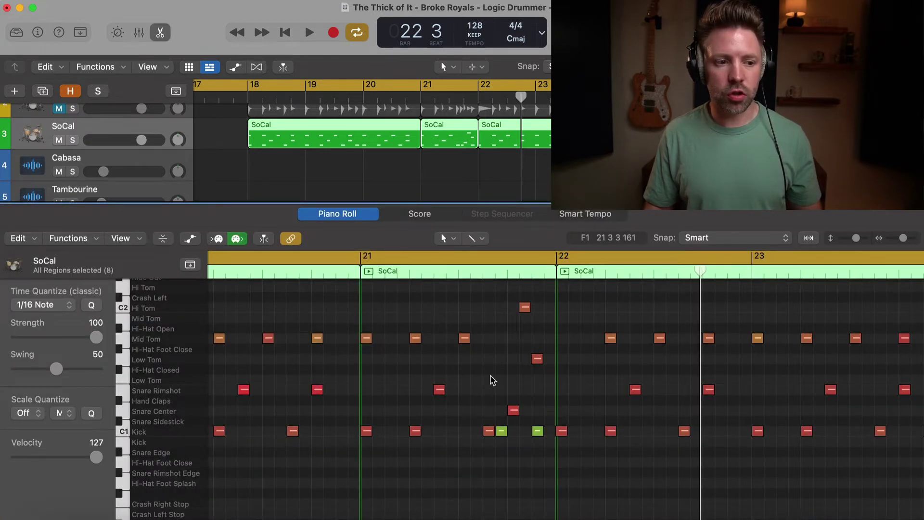
scroll(491, 380, "right", 2)
scroll(491, 379, "up", 1)
scroll(491, 380, "right", 1)
scroll(456, 414, "up", 2)
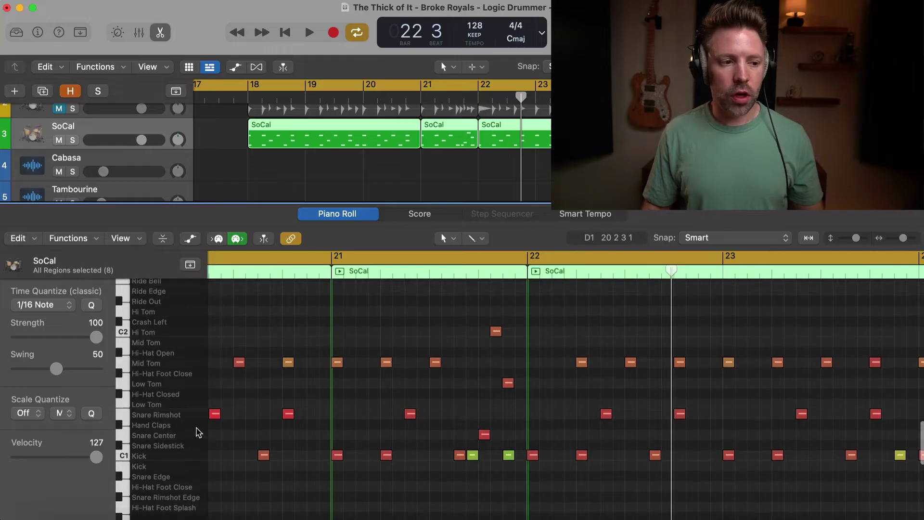
left_click(126, 438)
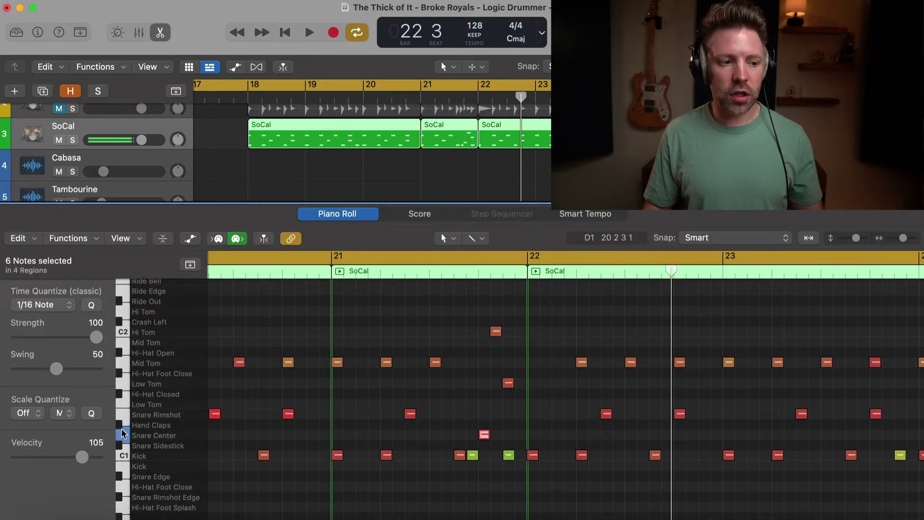
left_click(122, 423)
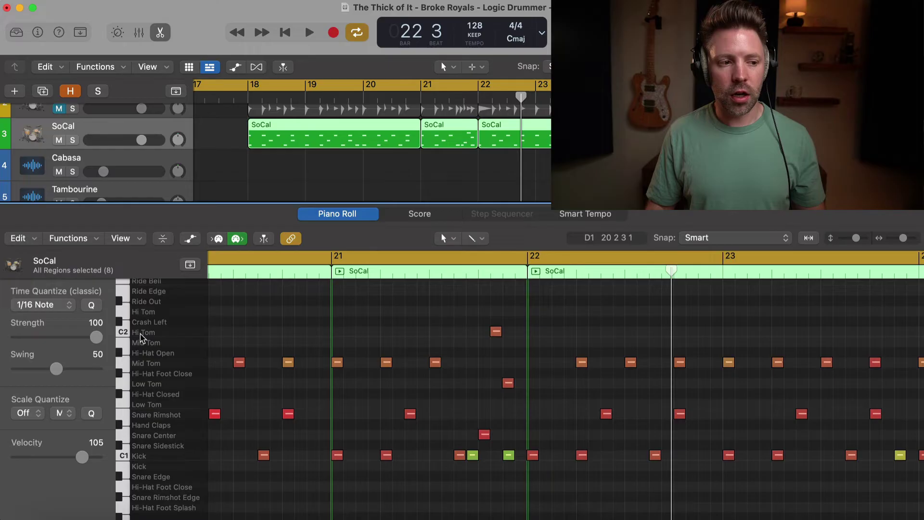
scroll(145, 319, "up", 4)
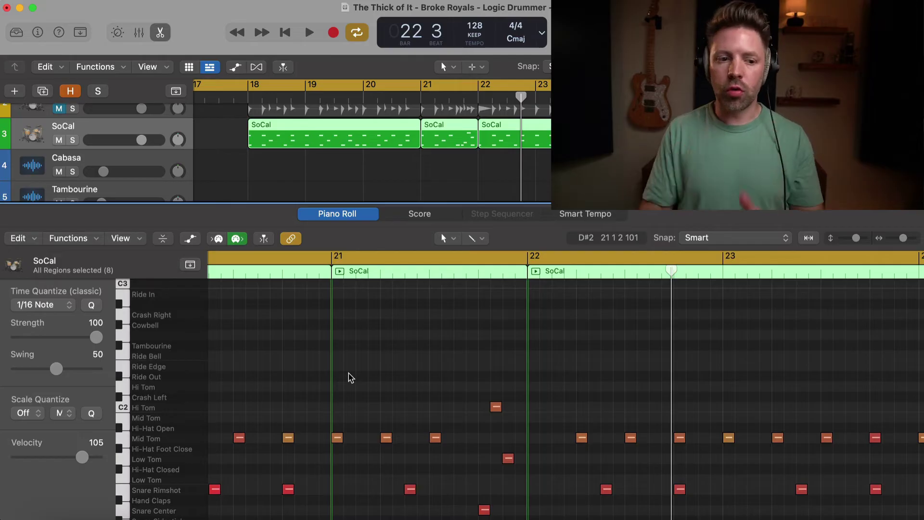
scroll(419, 398, "down", 3)
key("space")
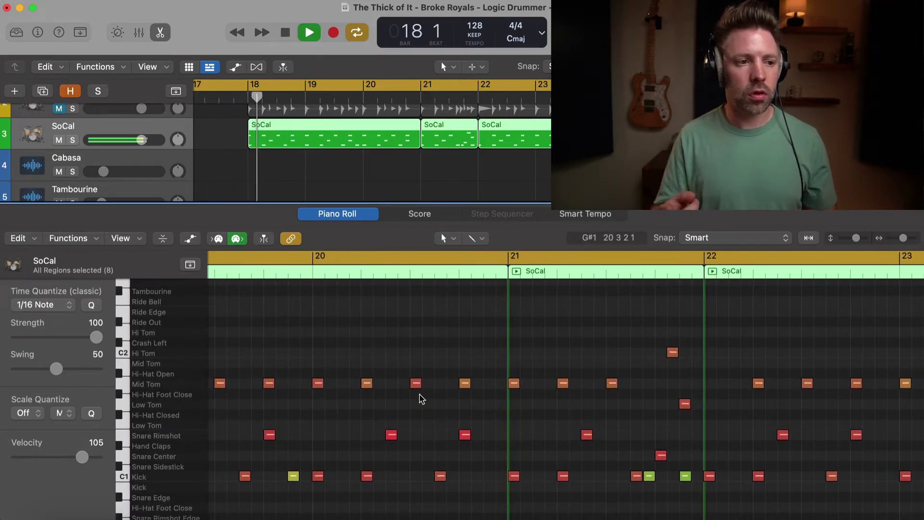
key("space")
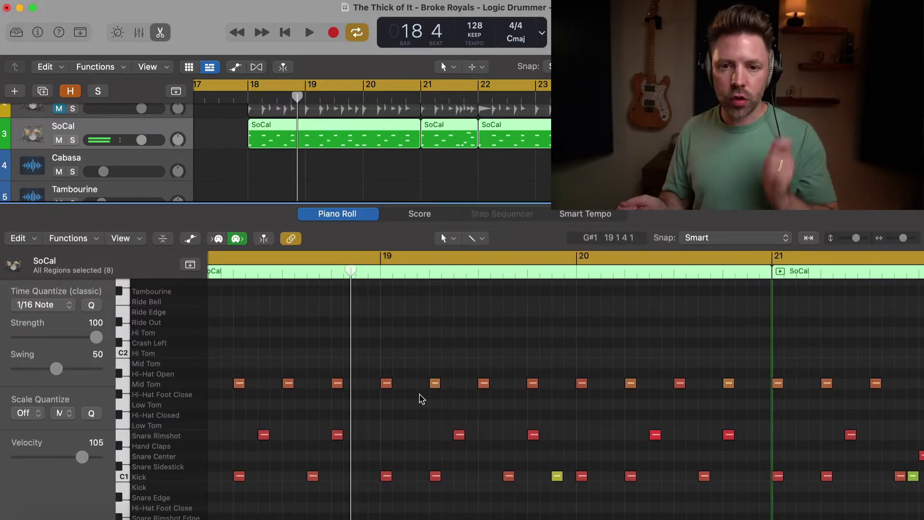
scroll(422, 399, "left", 10)
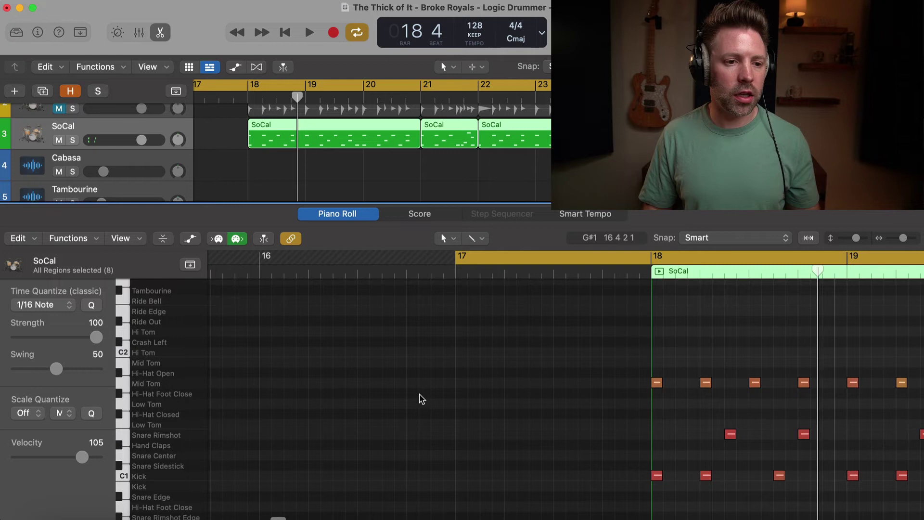
scroll(605, 320, "down", 2)
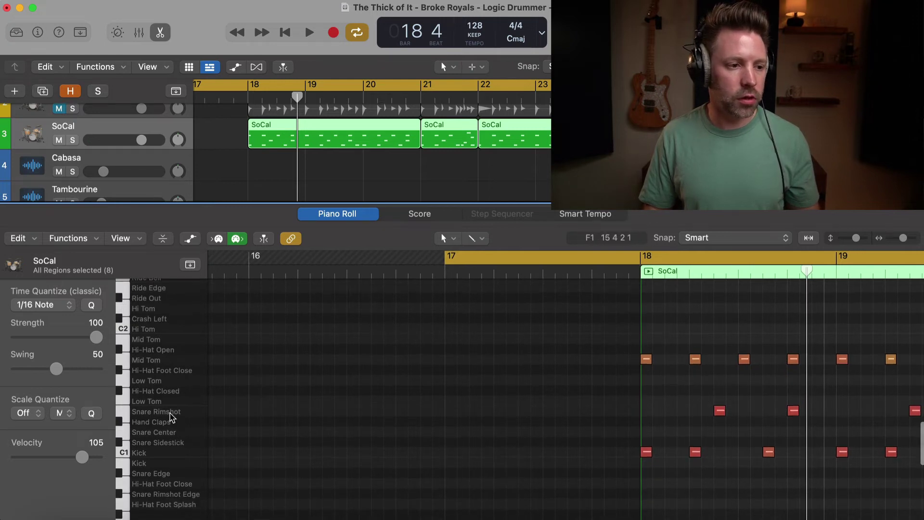
scroll(512, 396, "right", 5)
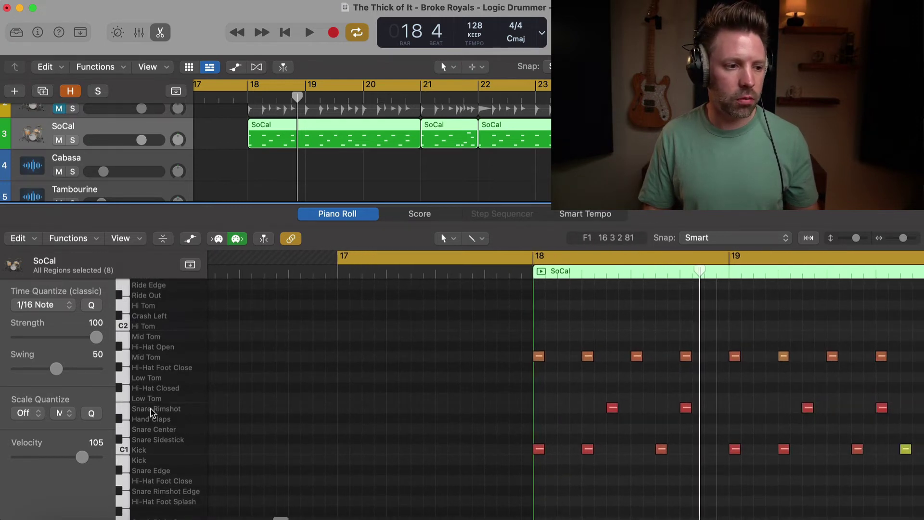
Pencil two Mid Tom hits into bar 17 just before bar 18 and audition them with Cycle off
scroll(264, 431, "left", 2)
left_click(125, 357)
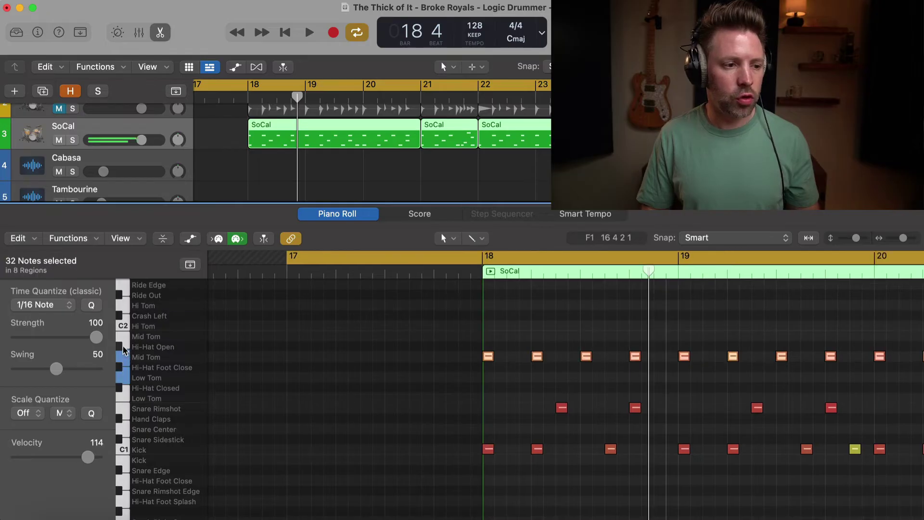
left_click(124, 359)
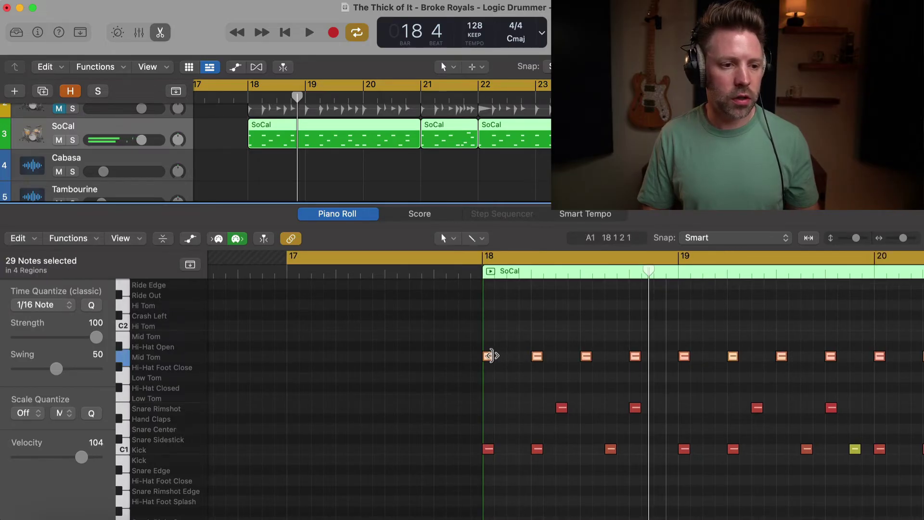
scroll(392, 382, "left", 3)
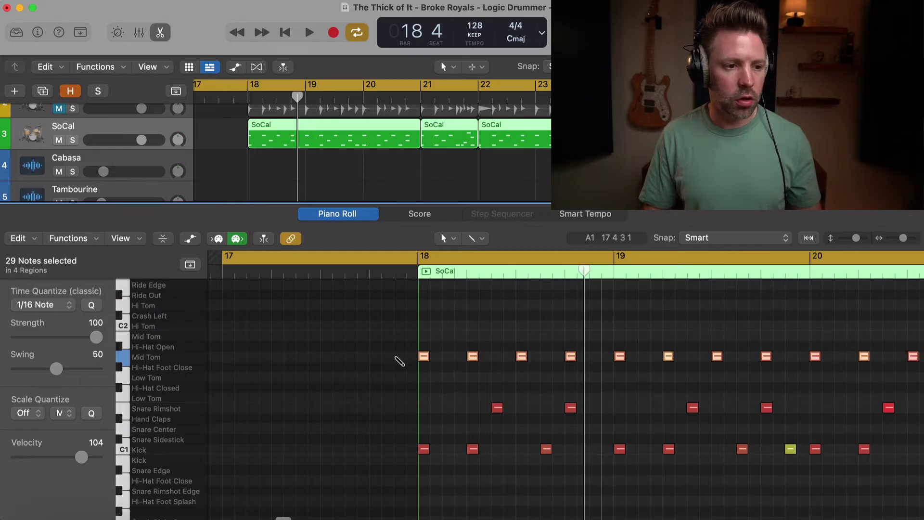
left_click(400, 359)
left_click(412, 356)
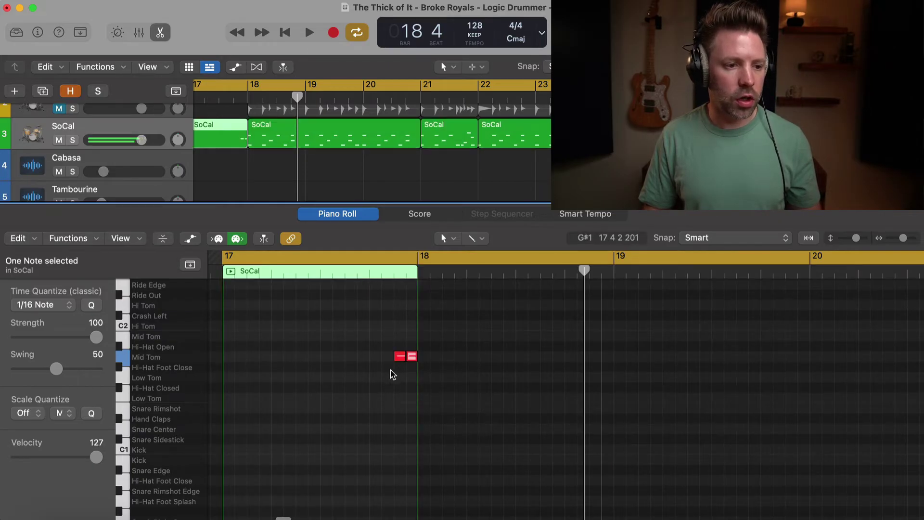
key("c")
key("c")
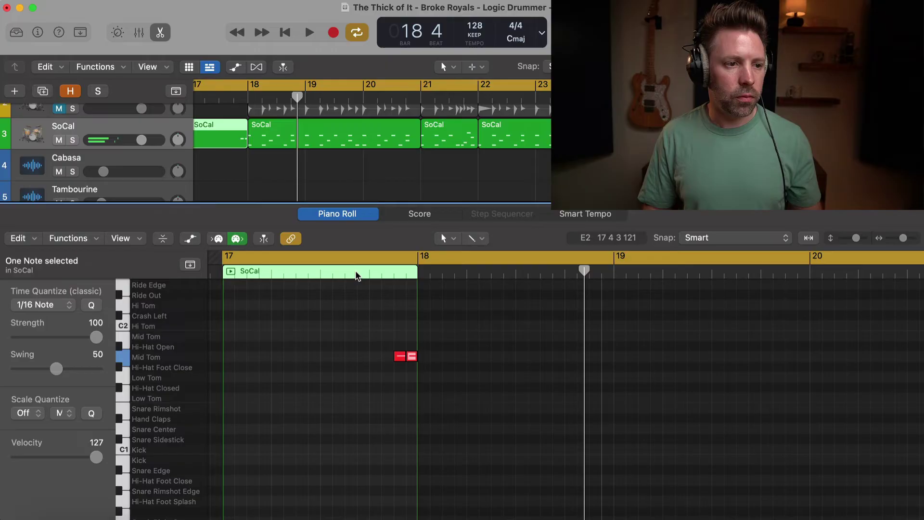
key("space")
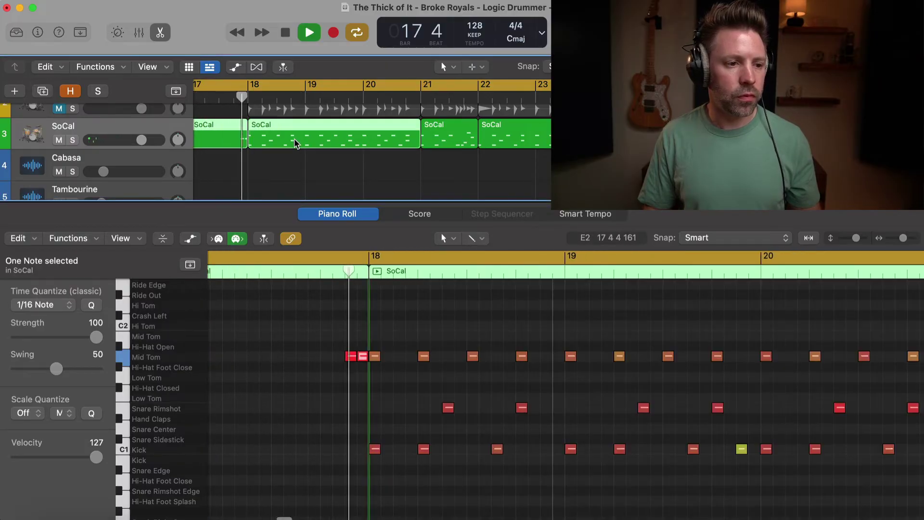
key("space")
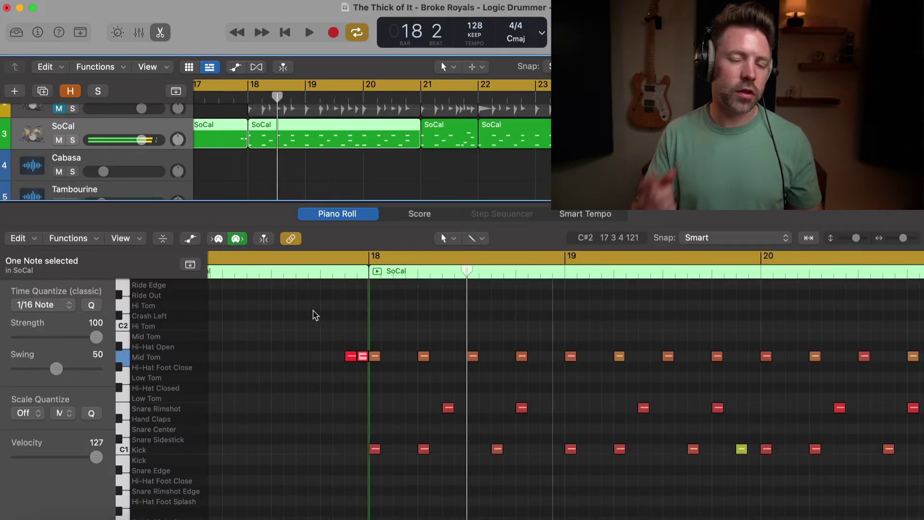
Select both Mid Tom pickup notes and lower their velocity to 59
left_click(332, 340)
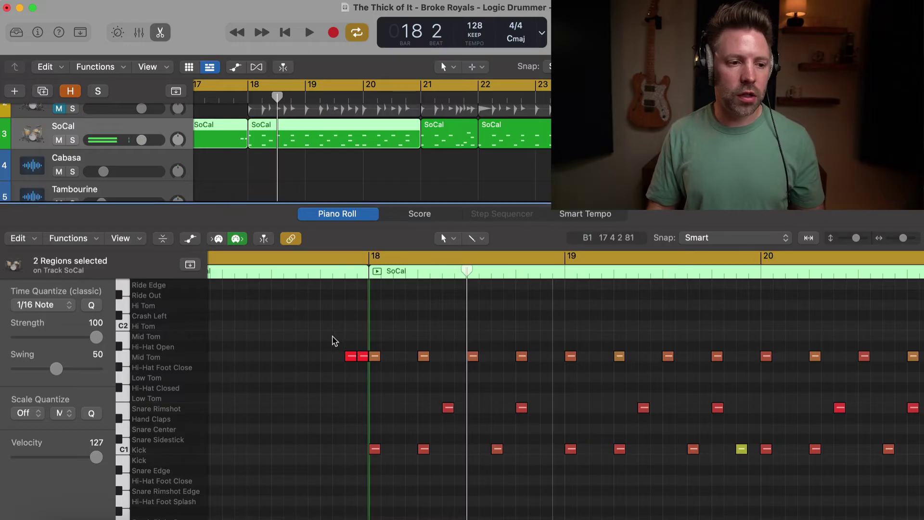
left_click_drag(332, 340, 370, 368)
left_click(350, 348)
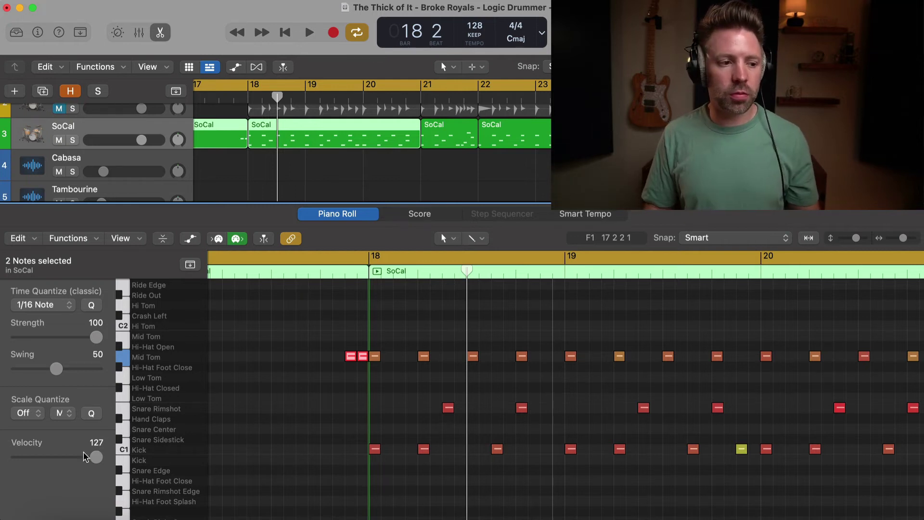
left_click_drag(96, 457, 53, 458)
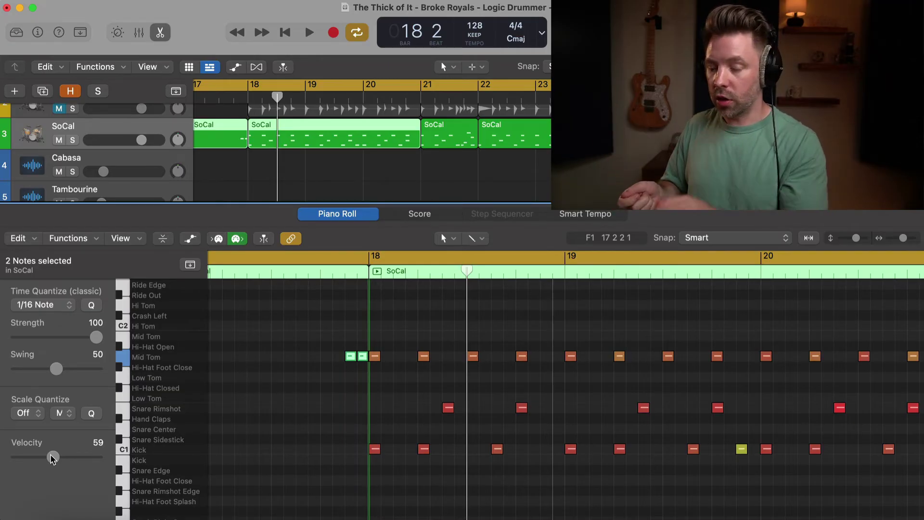
Lower the second Mid Tom note's velocity to 53 and play back the fill
left_click(268, 356)
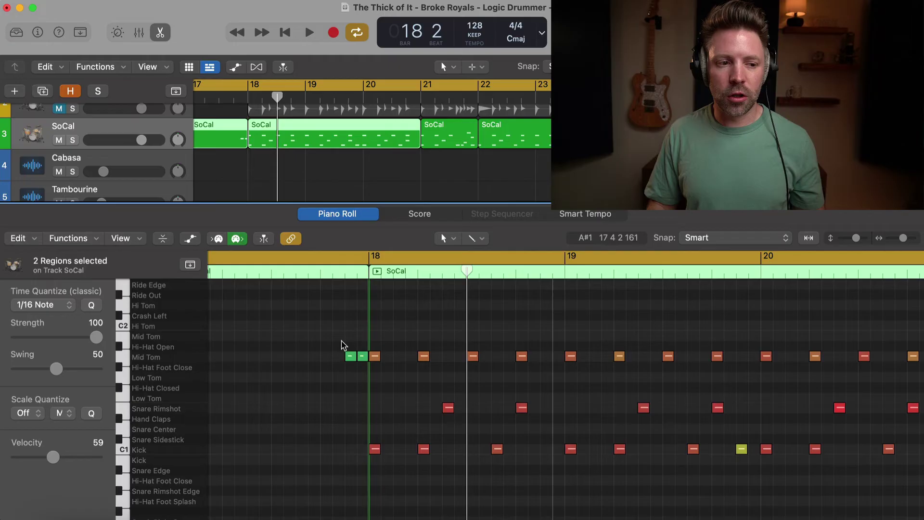
left_click(364, 356)
left_click_drag(57, 456, 51, 460)
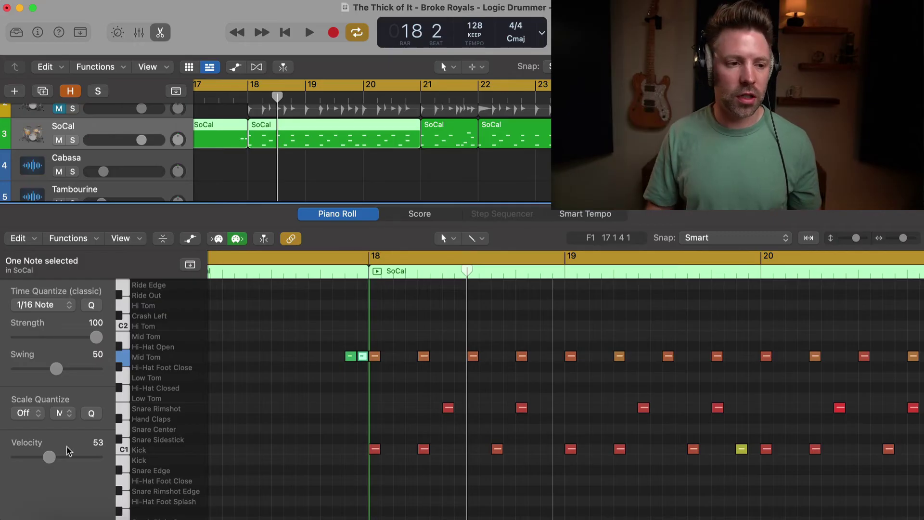
key("space")
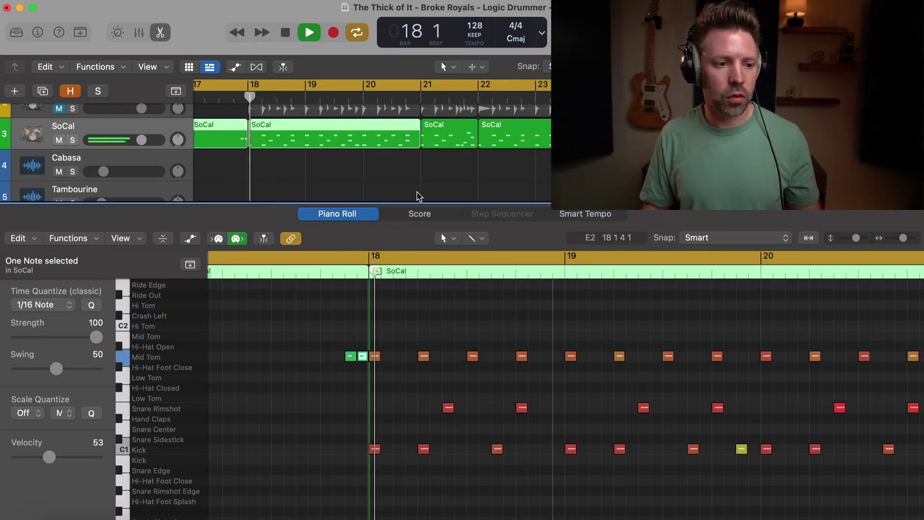
Audition the SoCal region on its own from bar 18
key("space")
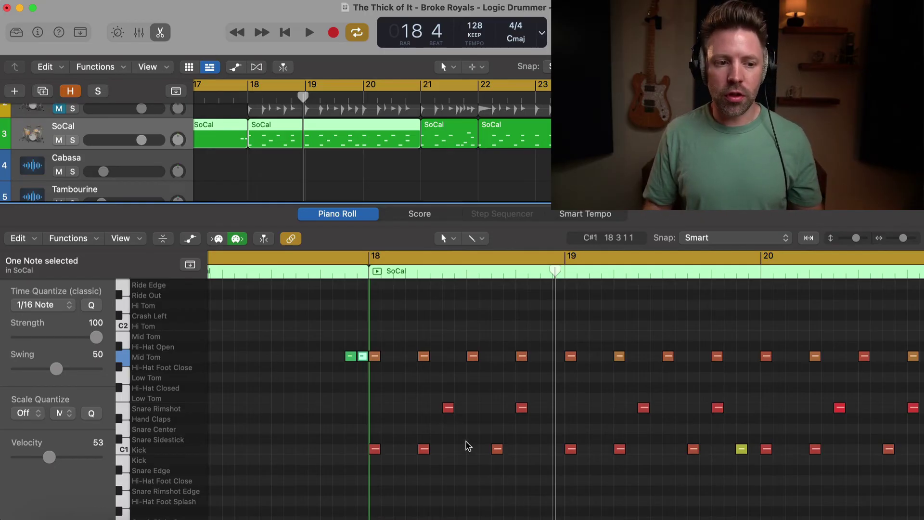
left_click(376, 272)
key("shift+Return")
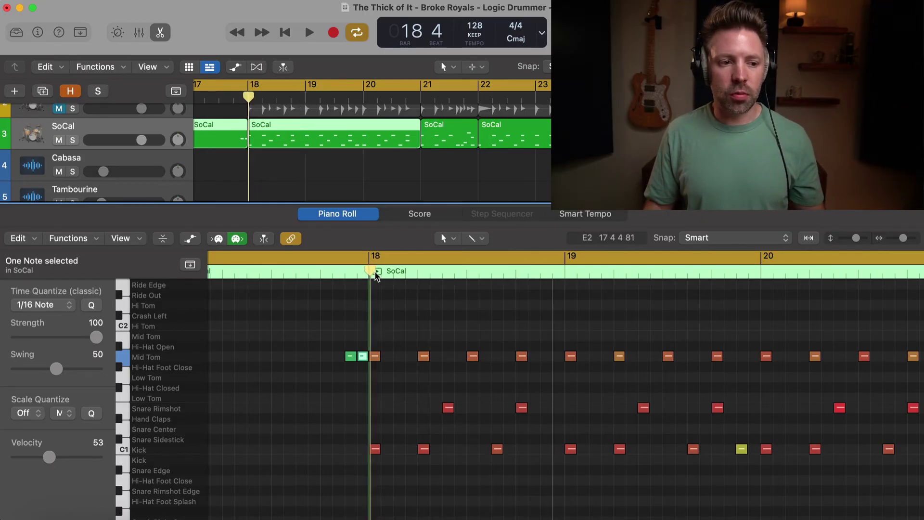
key("ctrl+s")
key("space")
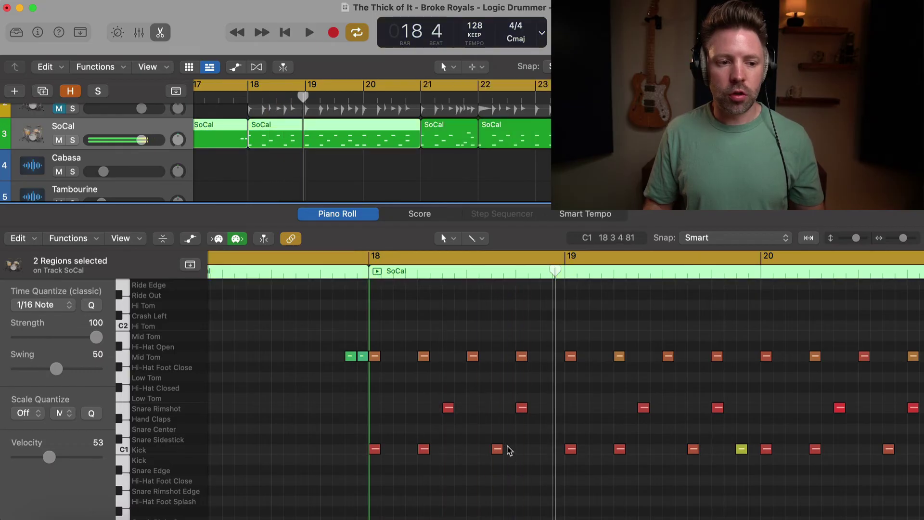
Add an extra Kick note right after the bar-18 kick and audition the region
left_click(509, 449)
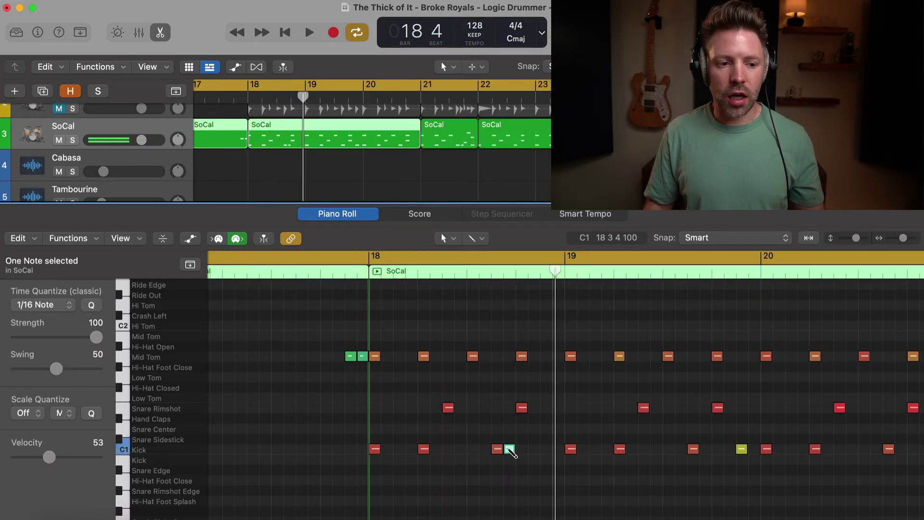
left_click(378, 274)
key("shift+Return")
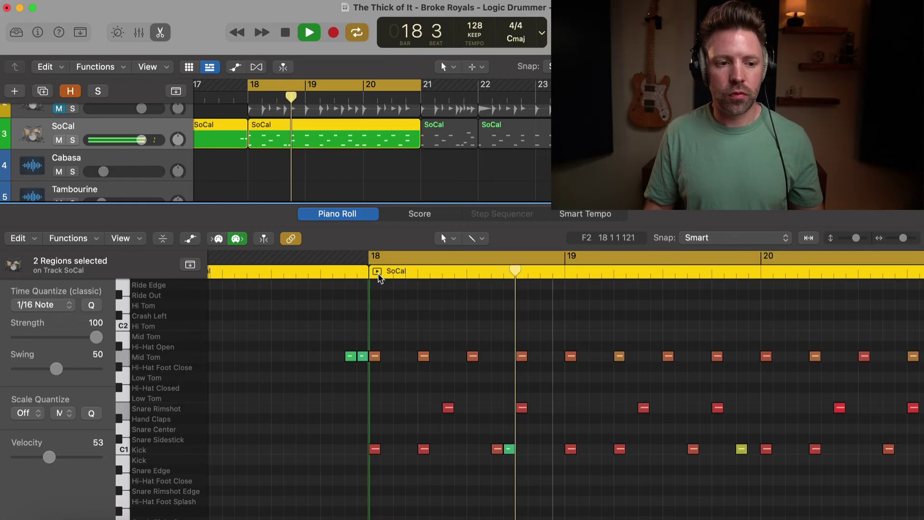
key("ctrl+s")
key("space")
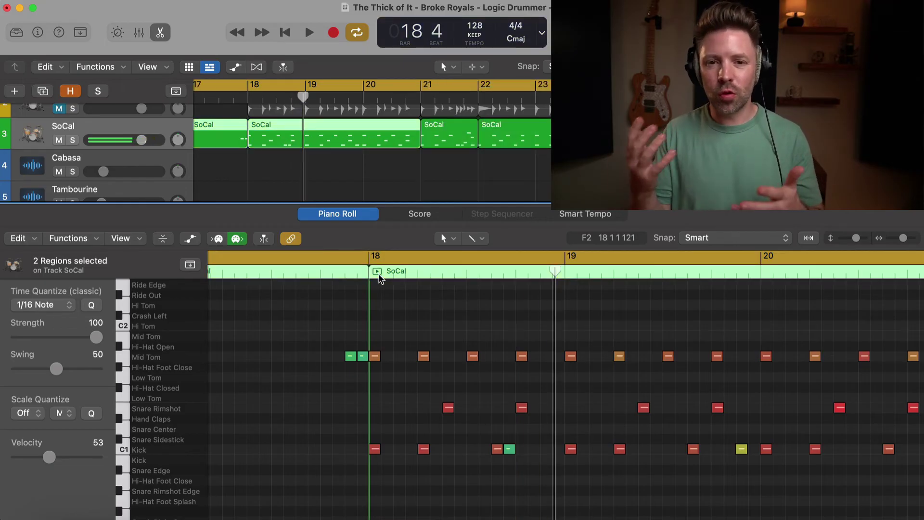